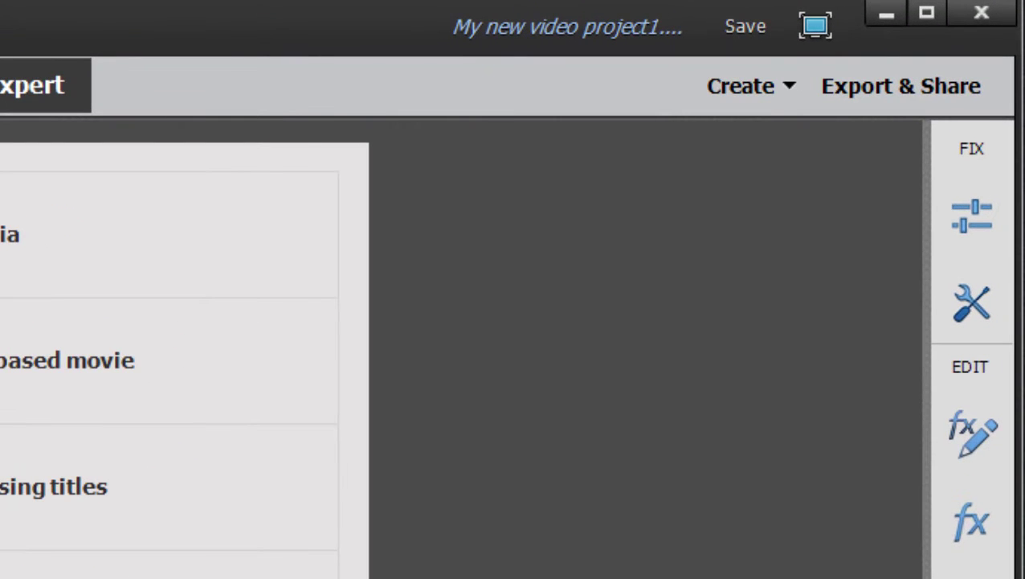
Create a new video collage with the grid3 template: two stacked left cells, one tall right cell
click(753, 105)
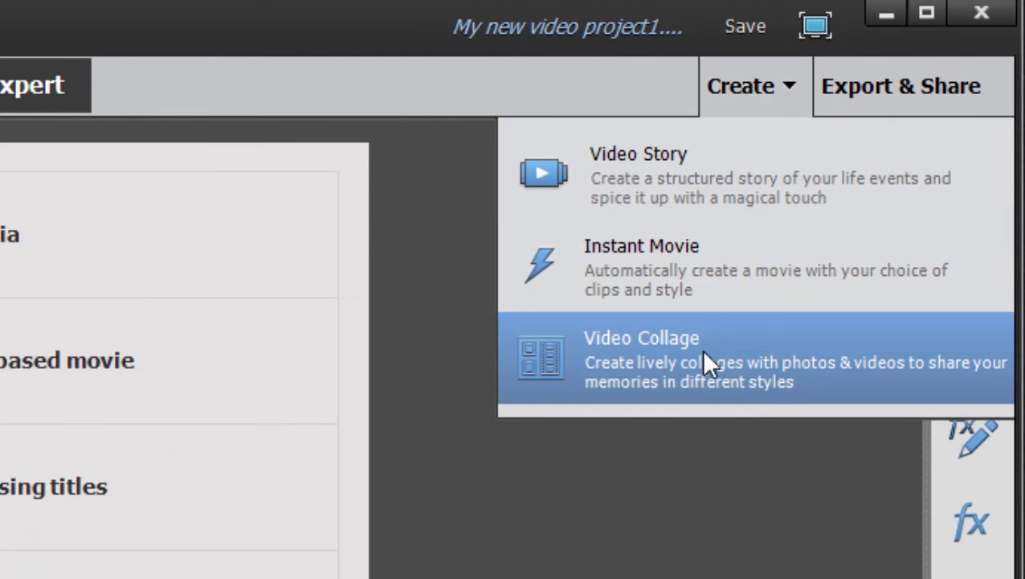
click(701, 349)
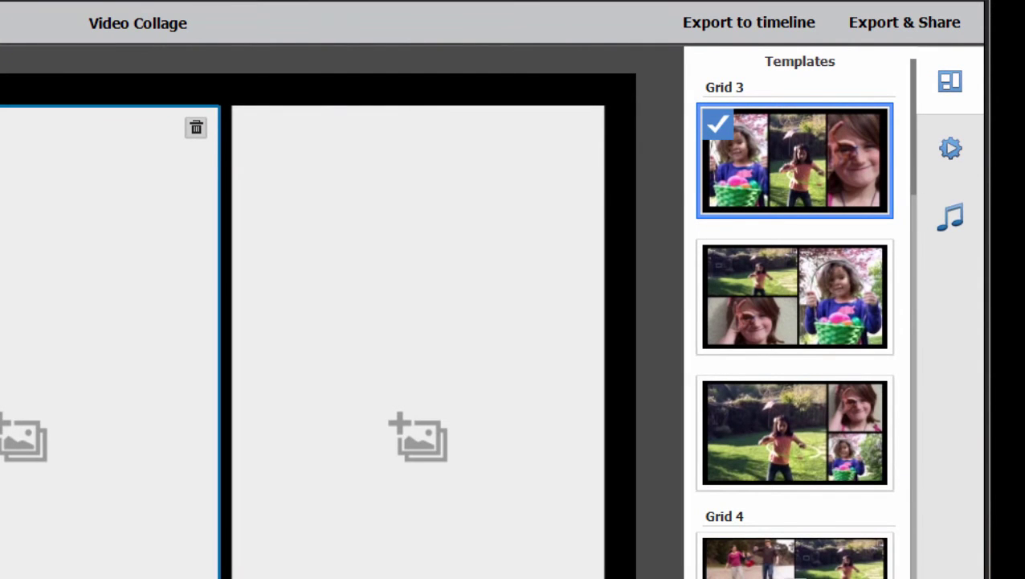
scroll(863, 514, down, 15)
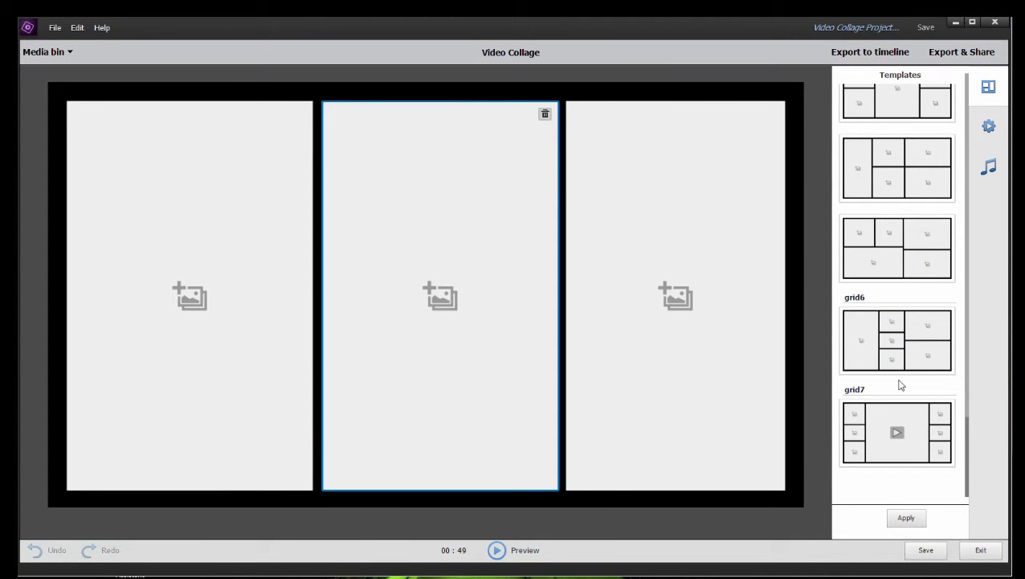
scroll(900, 377, up, 3)
scroll(901, 369, up, 2)
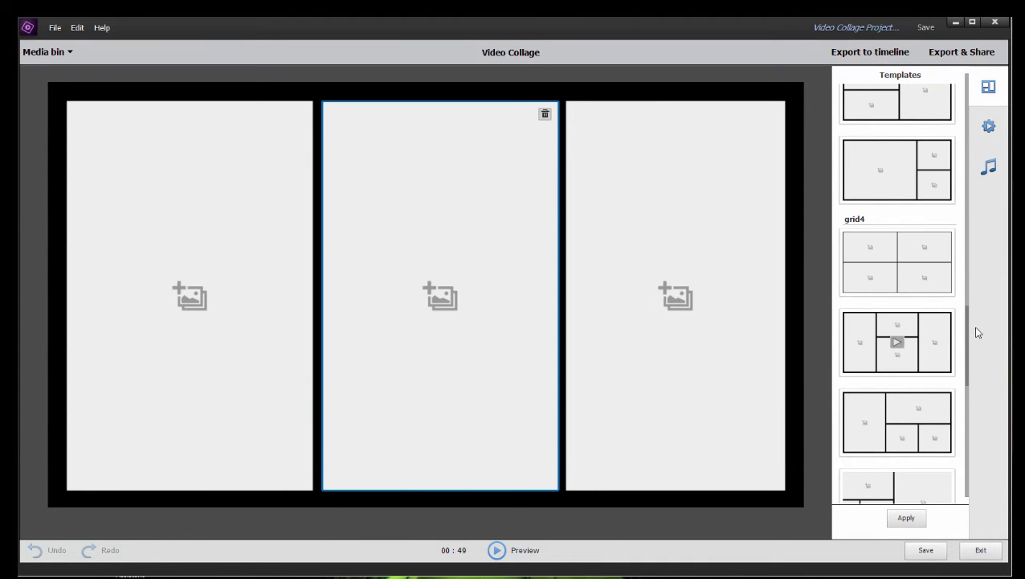
scroll(964, 301, up, 3)
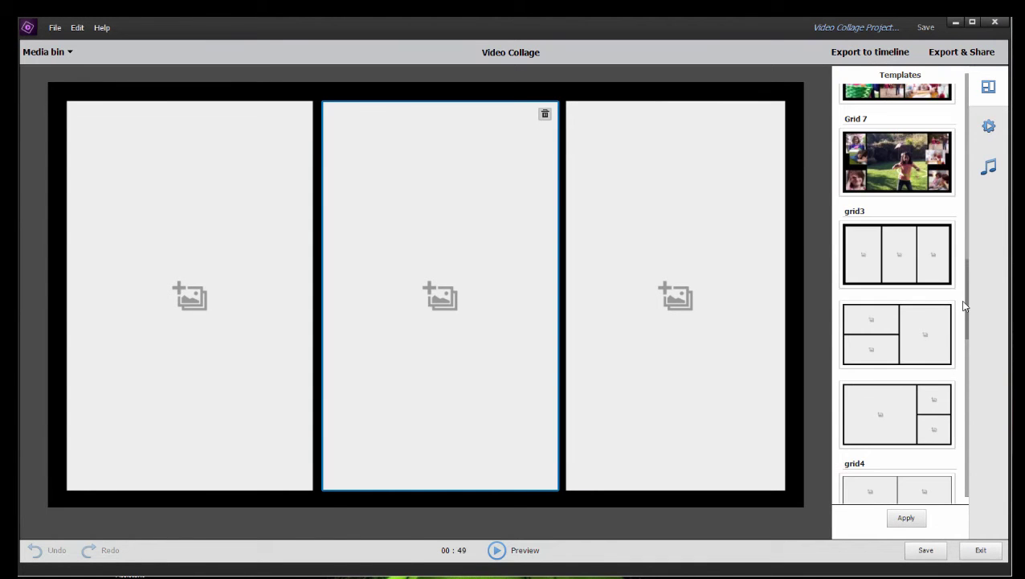
click(947, 348)
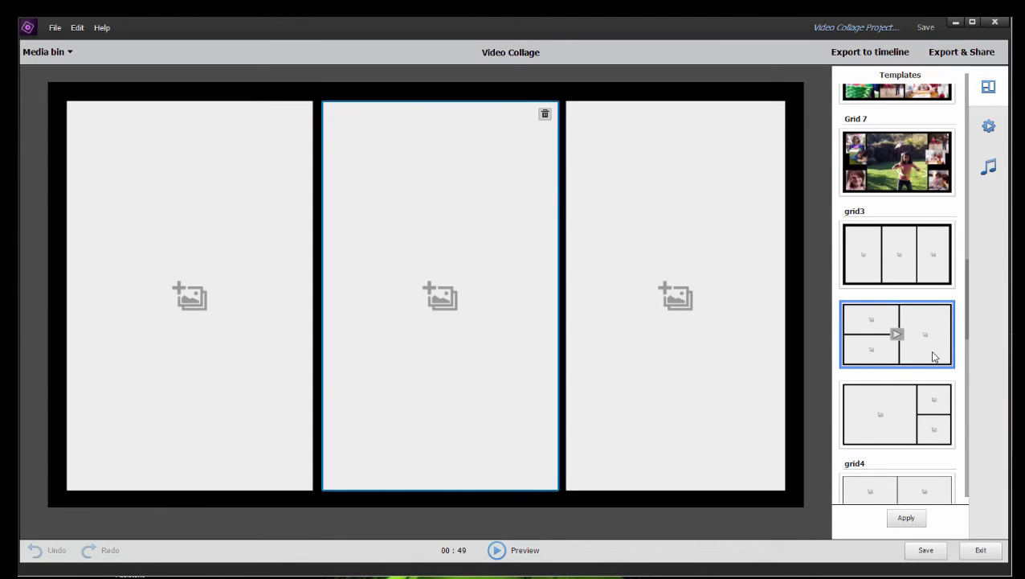
double_click(935, 357)
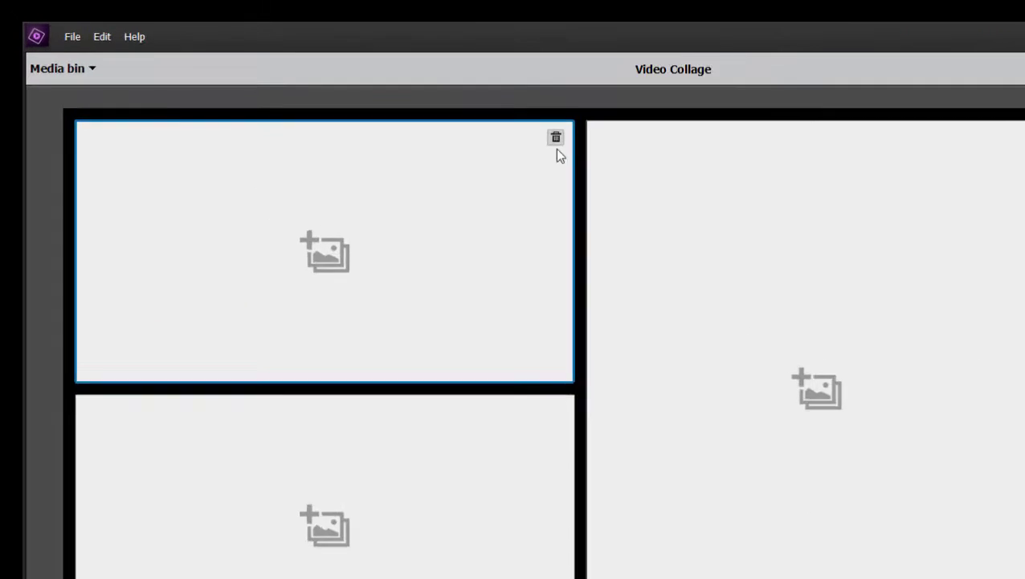
Import OhioSummer-007, -026 and -029.MTS from the Ohio Summer folder into the Media bin
click(38, 51)
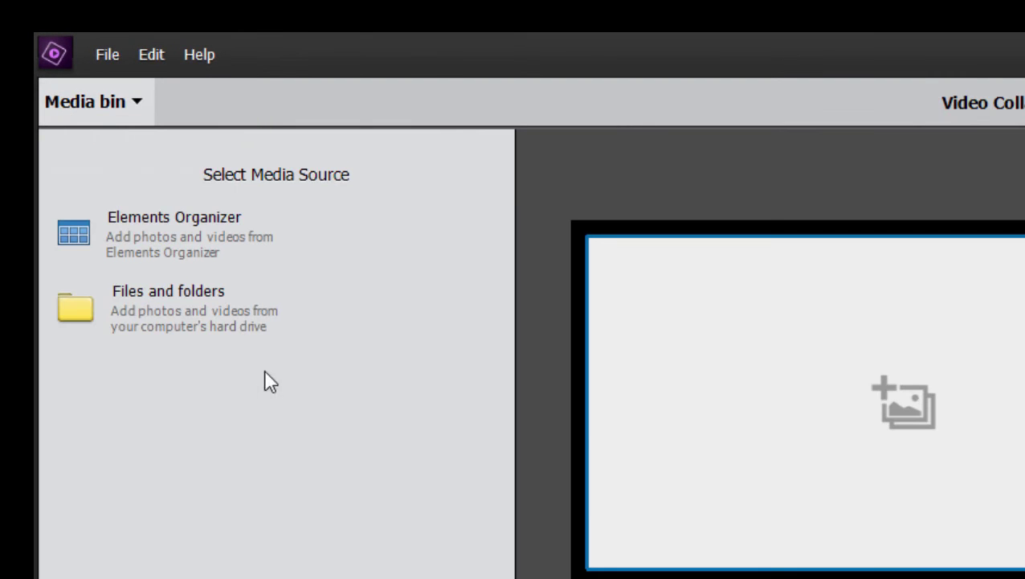
click(253, 305)
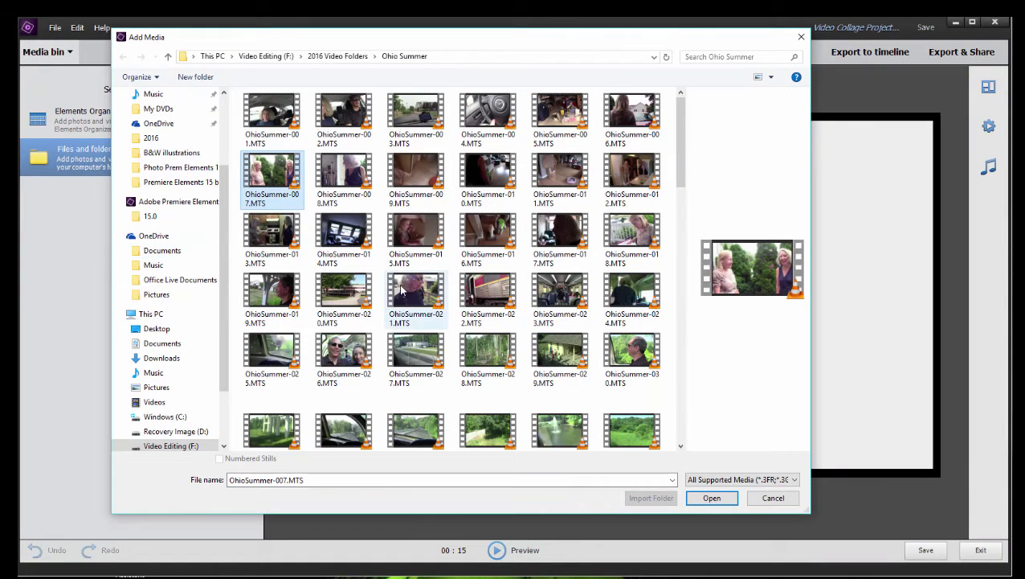
ctrl+click(365, 352)
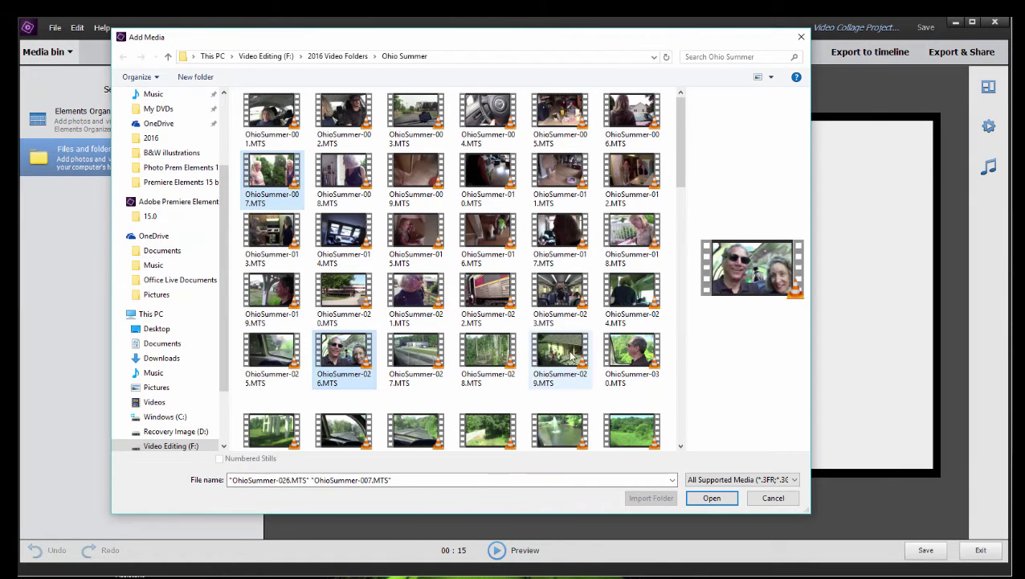
ctrl+click(572, 355)
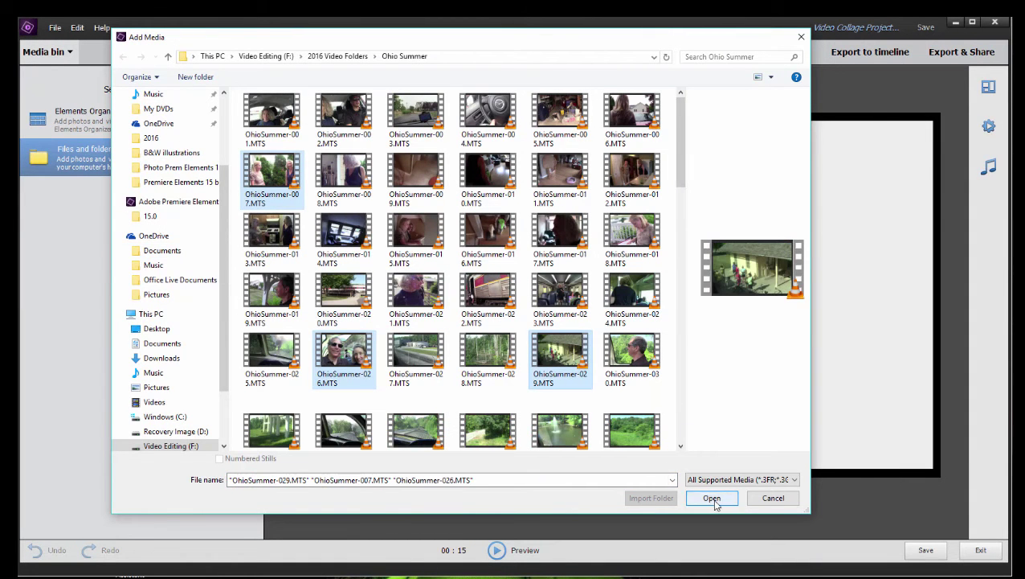
click(711, 498)
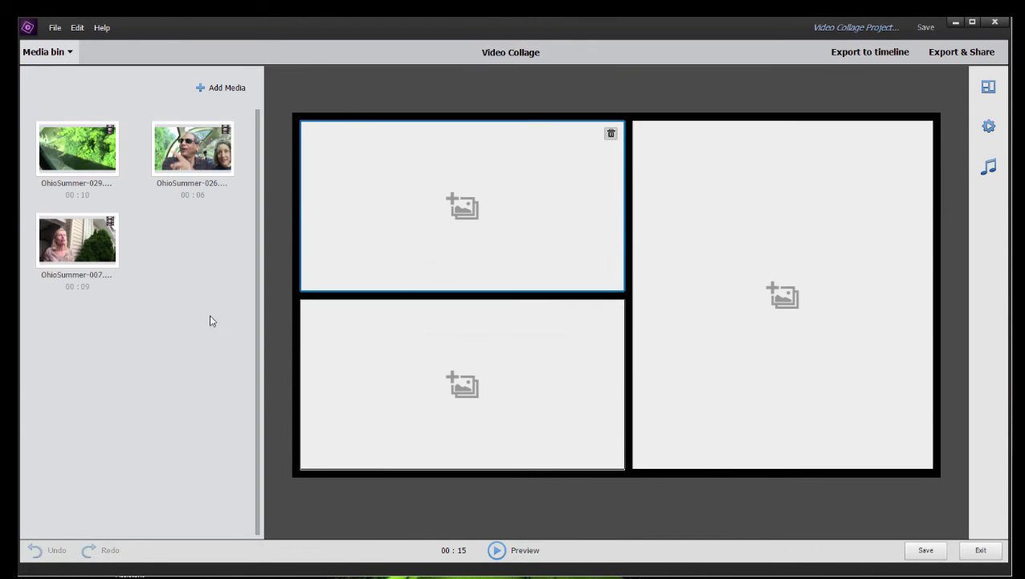
Place OhioSummer-029 bottom-left, OhioSummer-007 top-left and OhioSummer-026 in the tall right cell
mouse_move(79, 161)
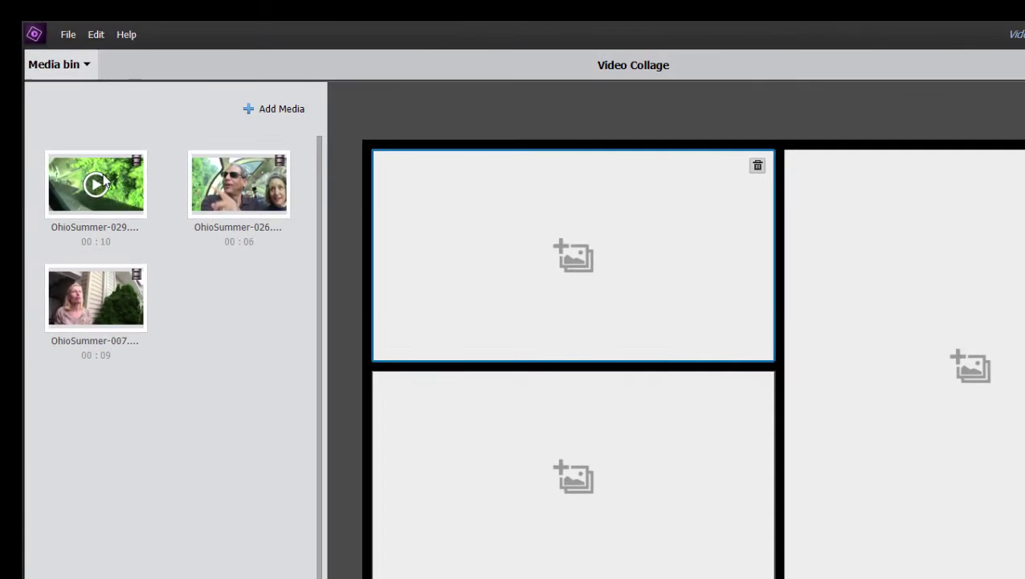
click(98, 201)
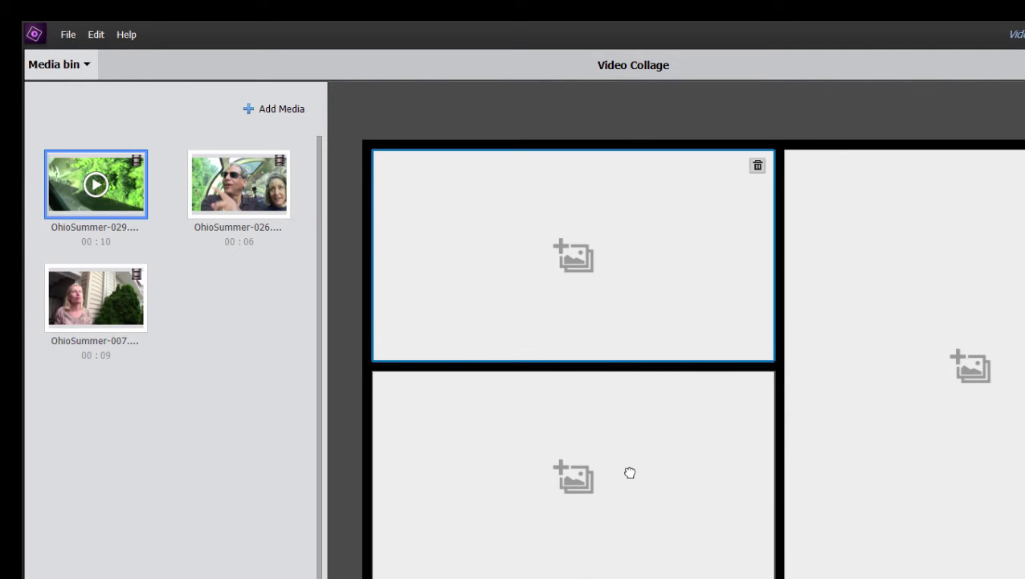
drag(442, 379, 442, 381)
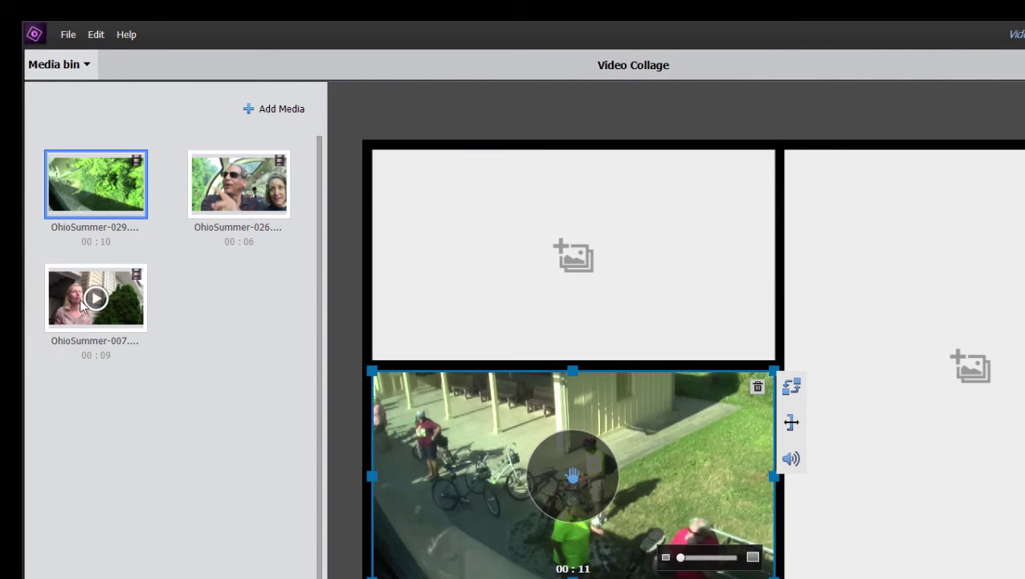
drag(84, 305, 504, 309)
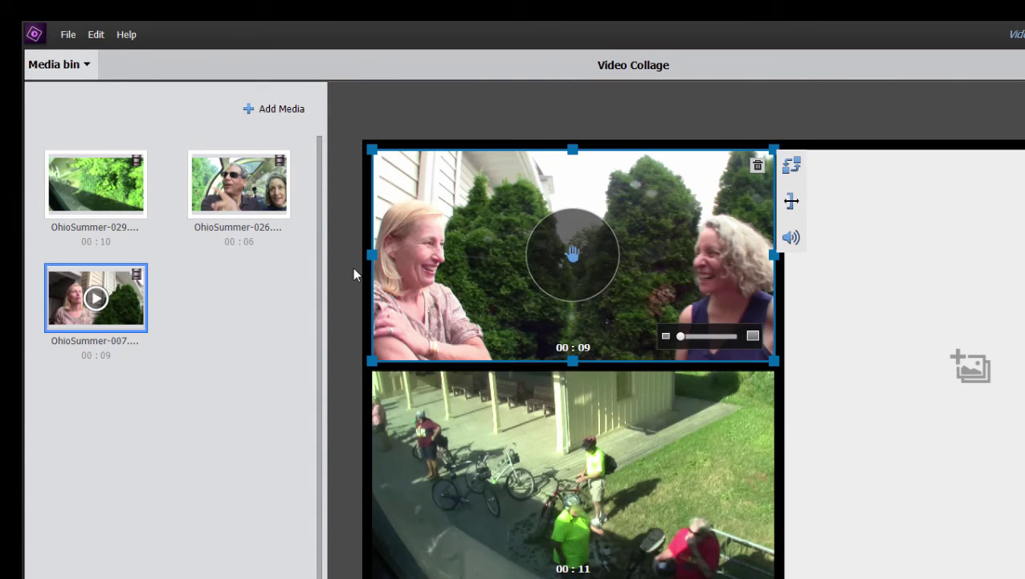
drag(215, 178, 830, 345)
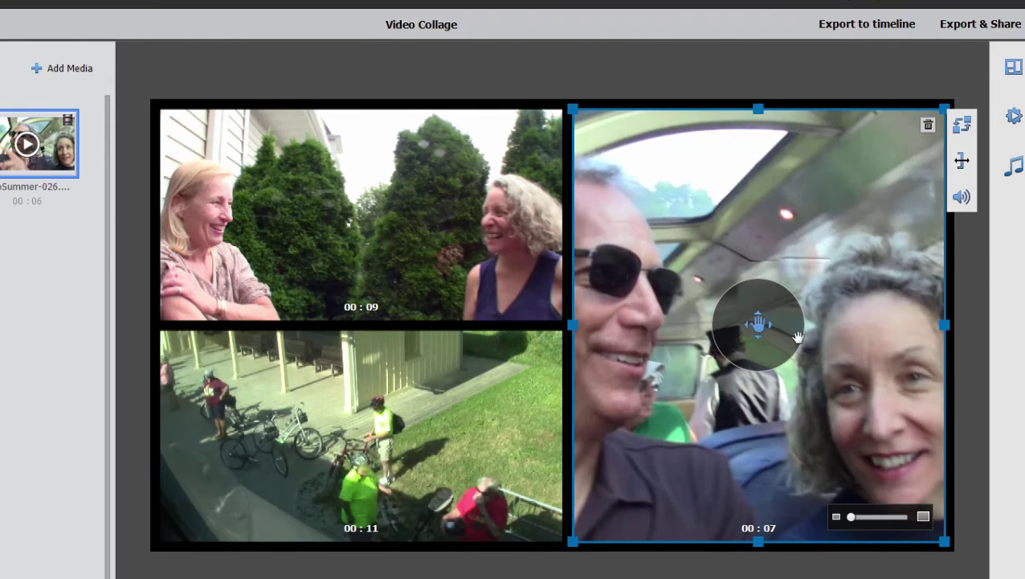
Play the right-cell clip, zoom in and back out, then select the two left clips
click(751, 323)
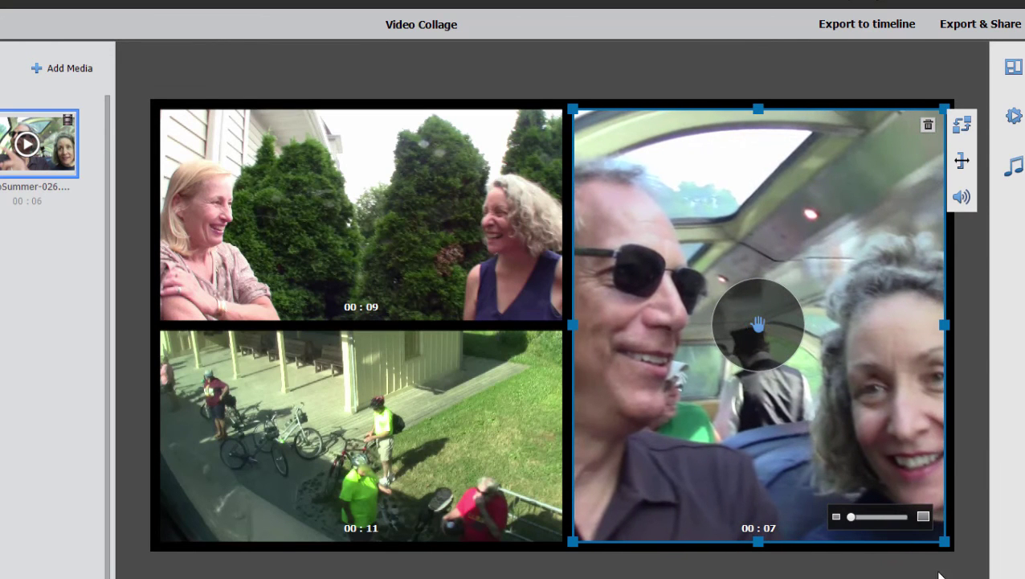
mouse_move(854, 517)
mouse_down()
mouse_move(876, 516)
mouse_move(851, 517)
mouse_up()
click(447, 194)
click(434, 414)
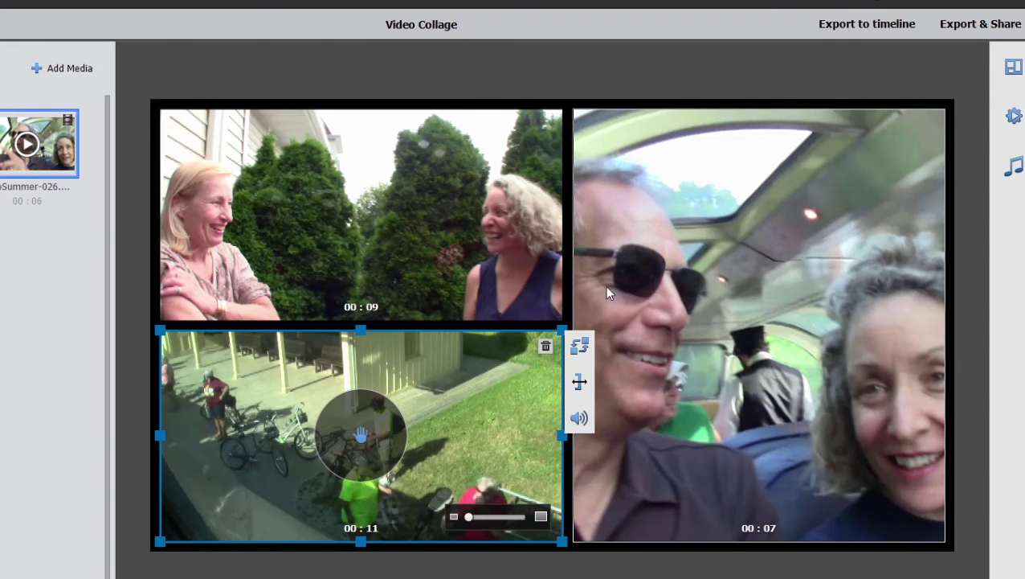
Swap the bicycle clip into the top-left cell, then mute the top-left, bottom-left and right clips
click(580, 346)
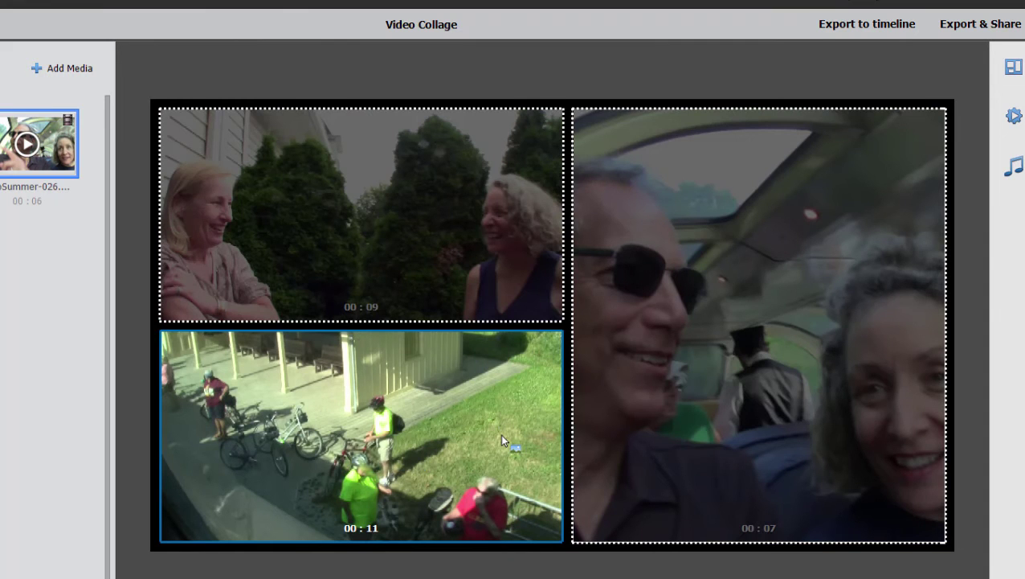
drag(500, 434, 531, 159)
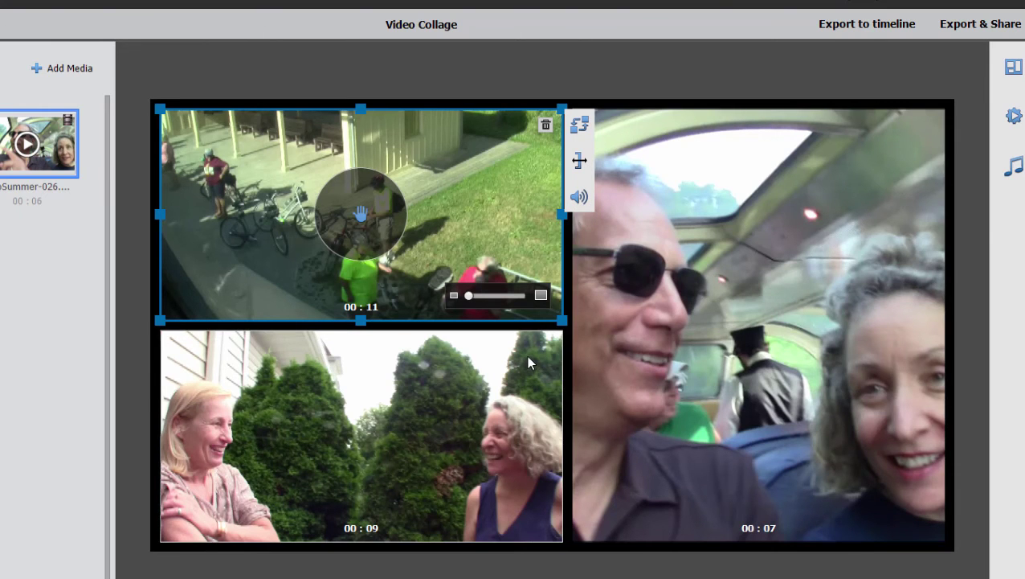
click(580, 197)
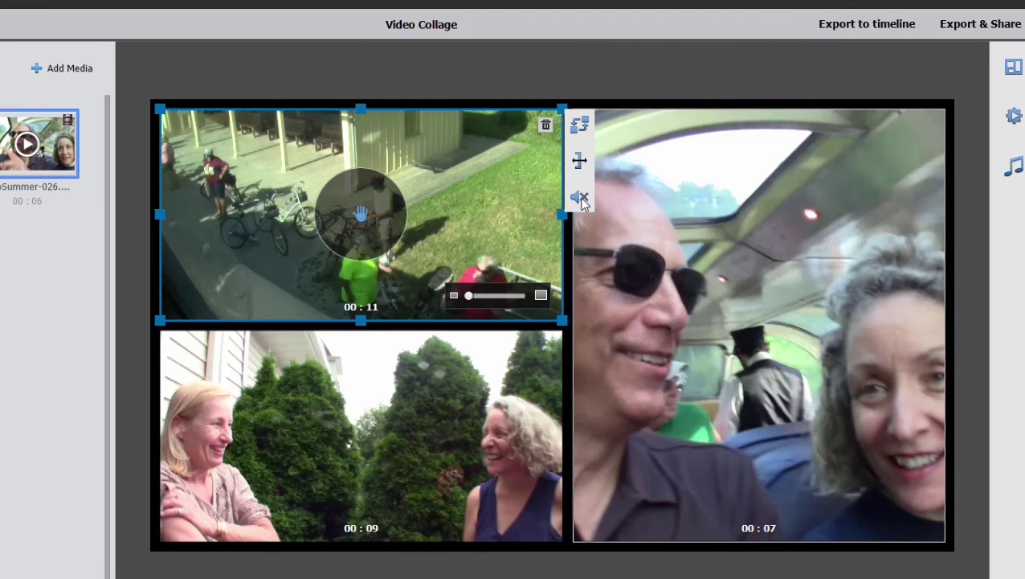
click(513, 382)
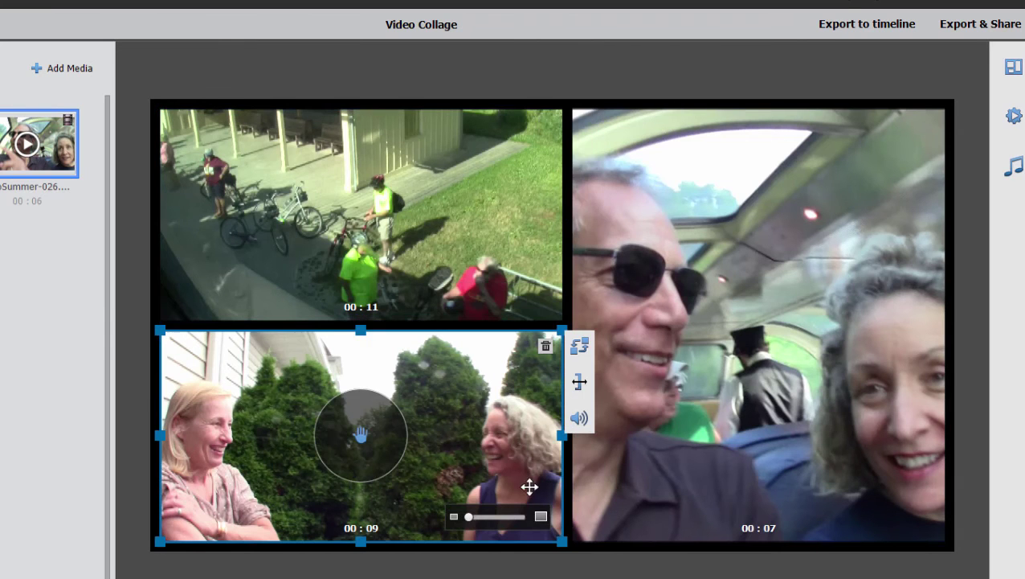
click(580, 418)
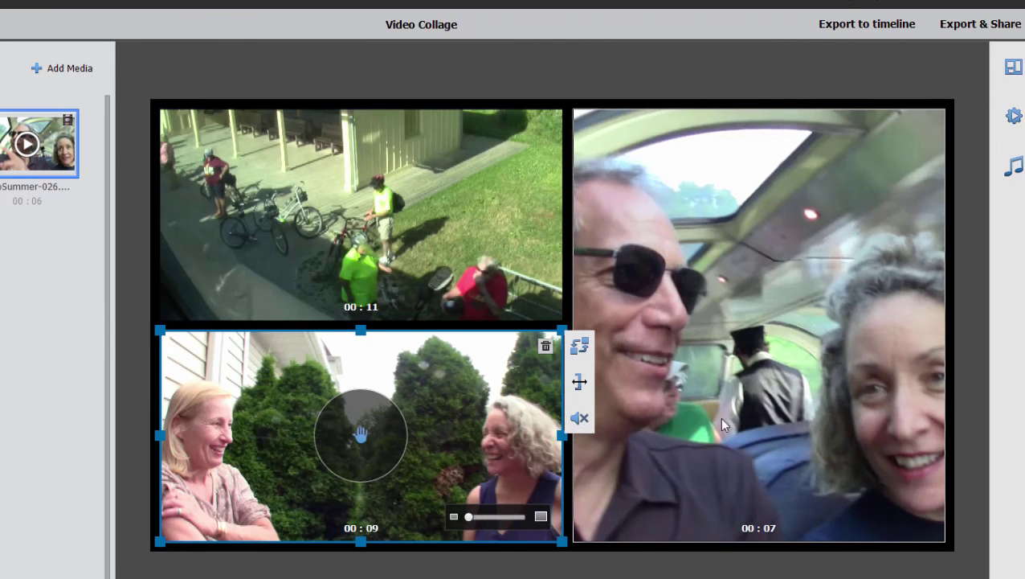
click(718, 389)
click(962, 199)
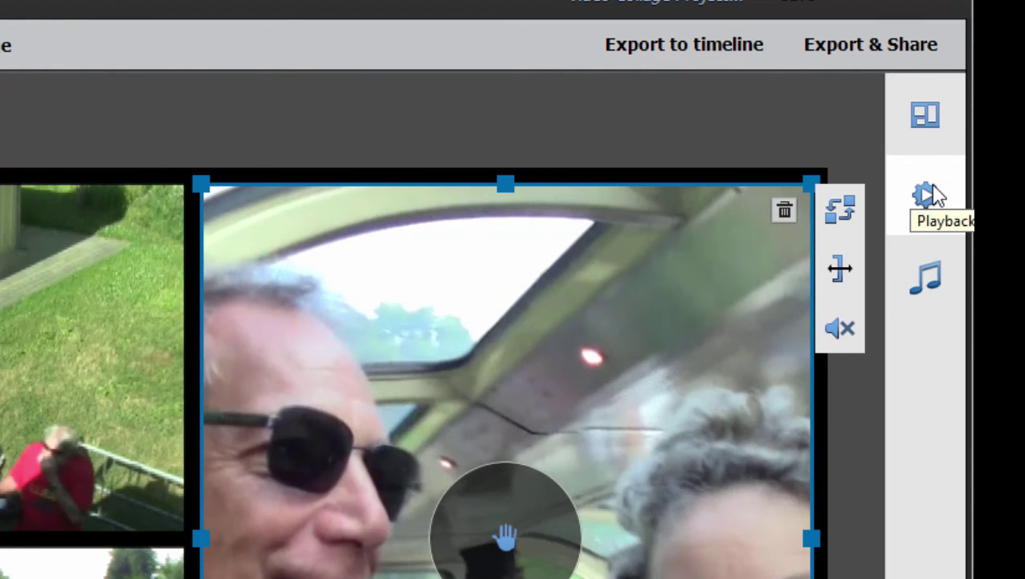
Set collage playback to One after another, extending it to 00:30, and watch a preview
click(918, 205)
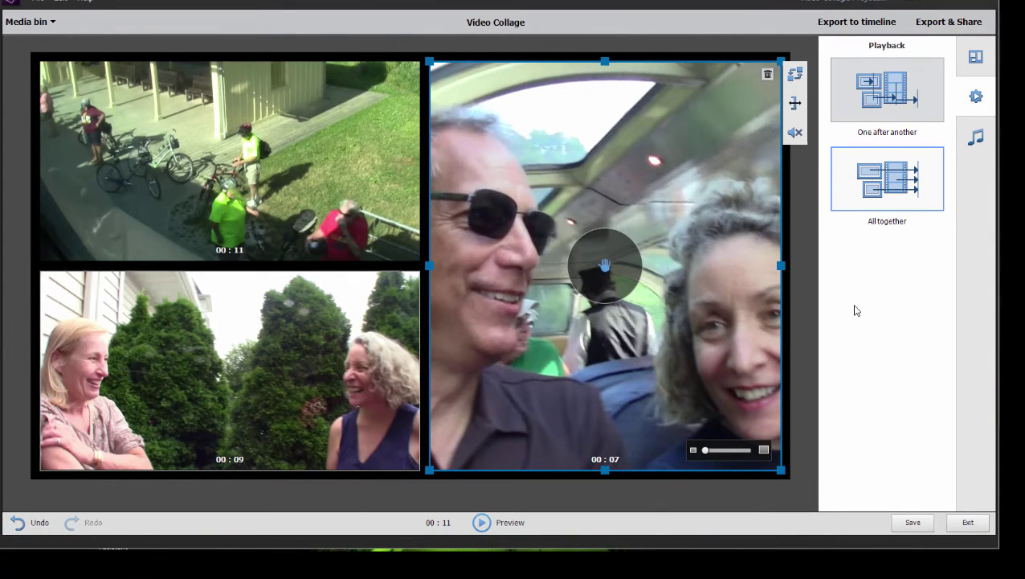
click(887, 102)
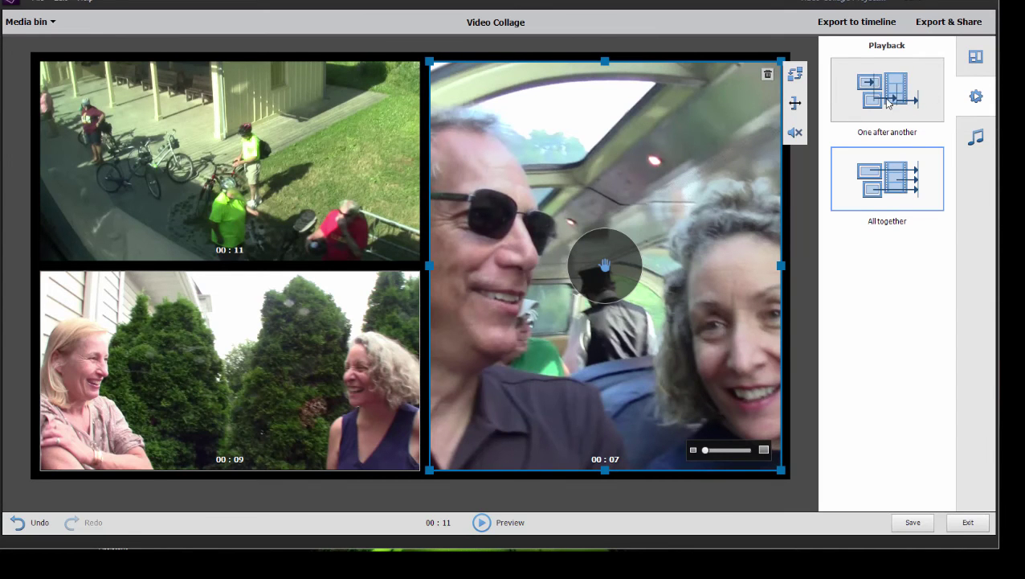
click(494, 522)
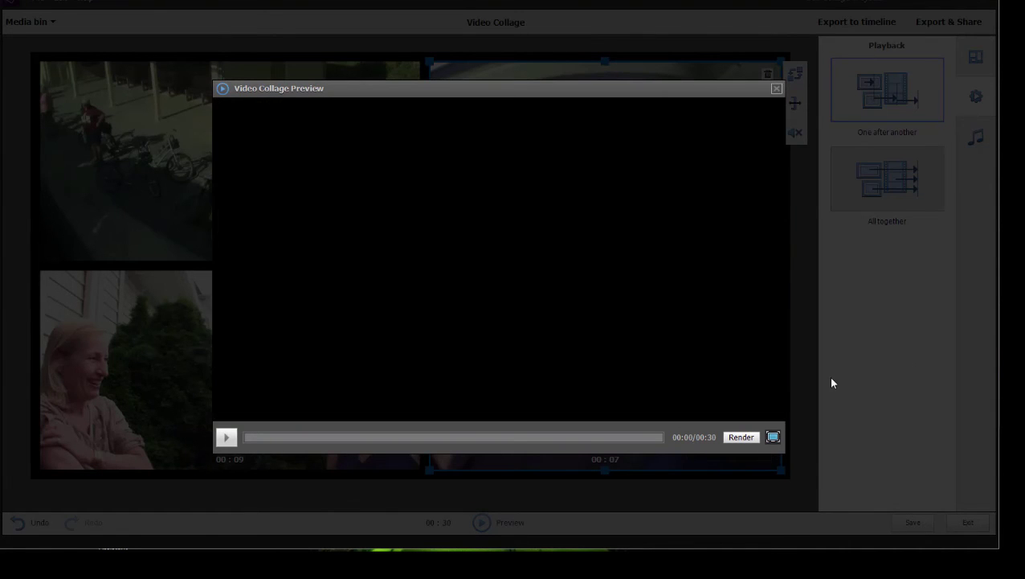
click(223, 436)
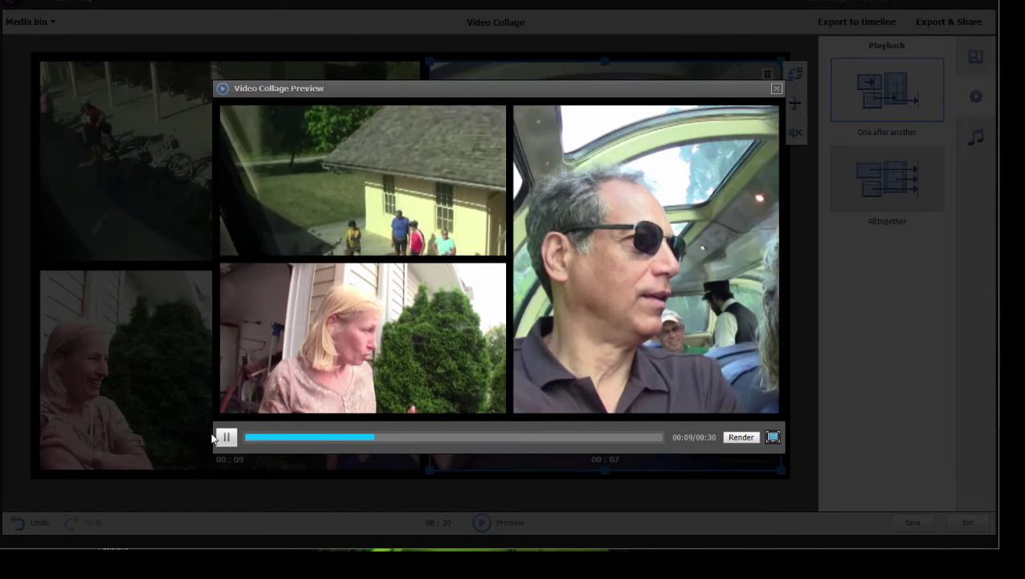
click(777, 88)
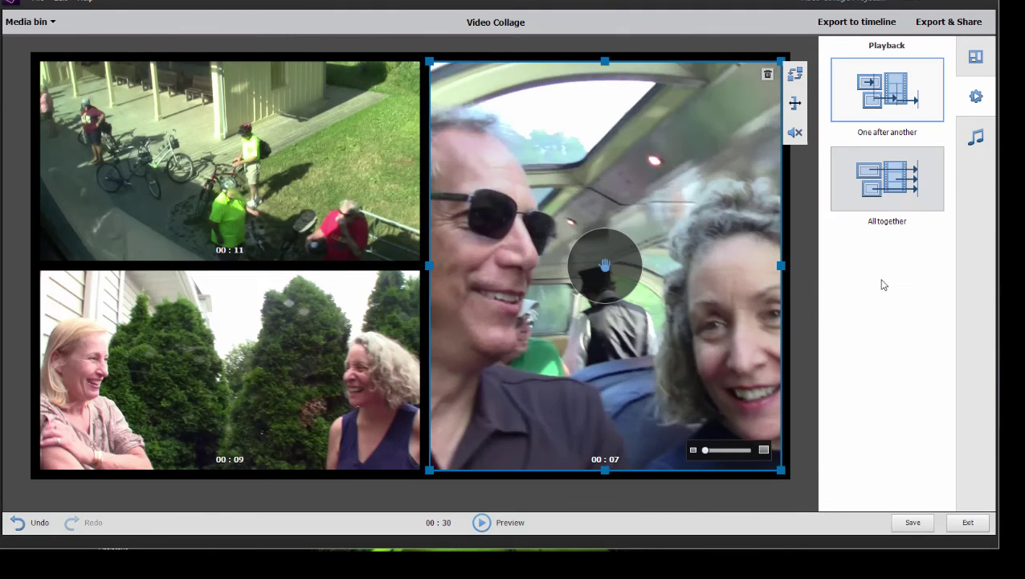
Switch playback back to All together so the collage runs 00:11, and preview it
click(880, 176)
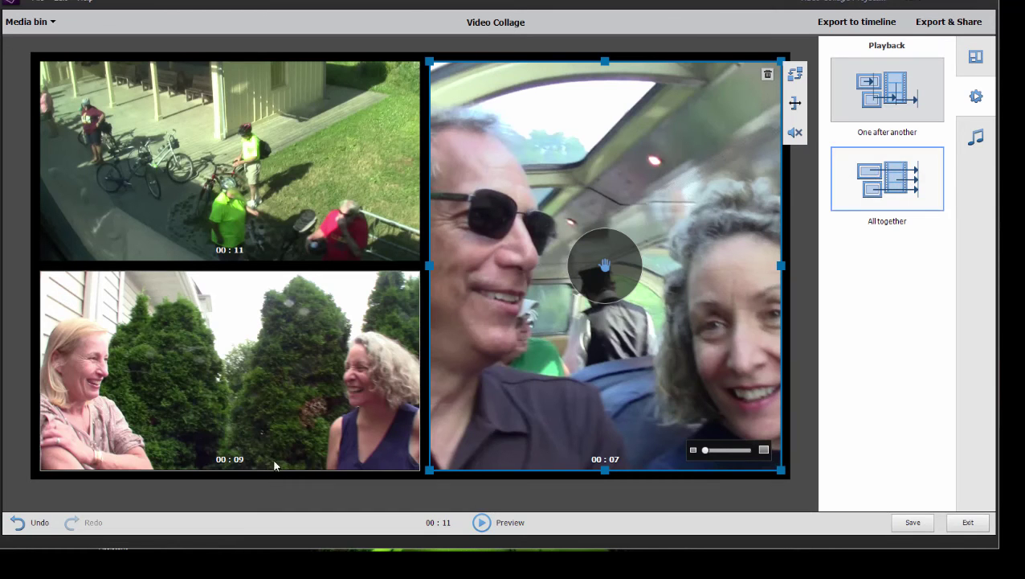
click(482, 522)
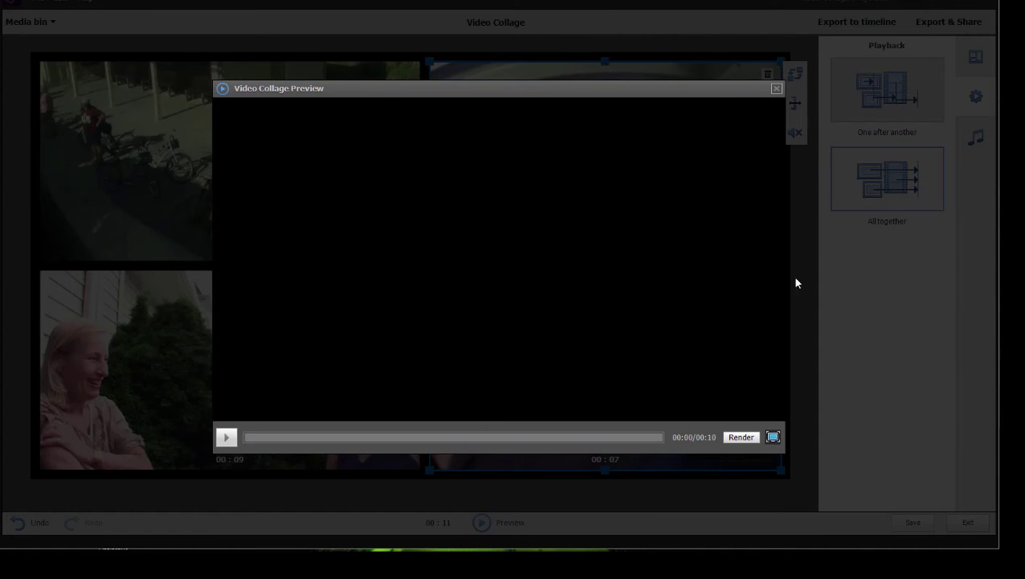
click(776, 89)
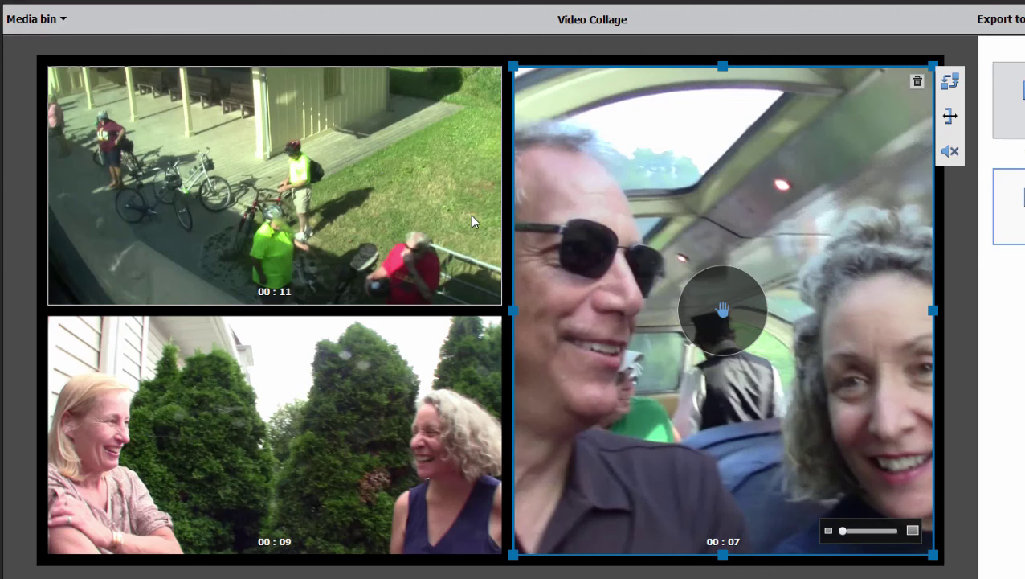
Trim about one second off the bicycle clip's start and its end back to about 00;00;09;20
click(284, 156)
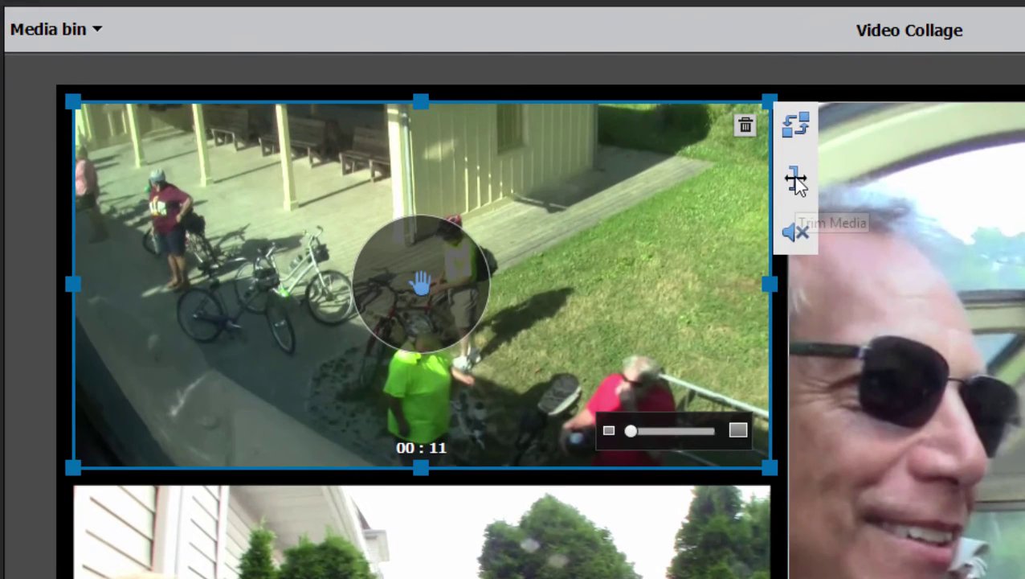
click(758, 171)
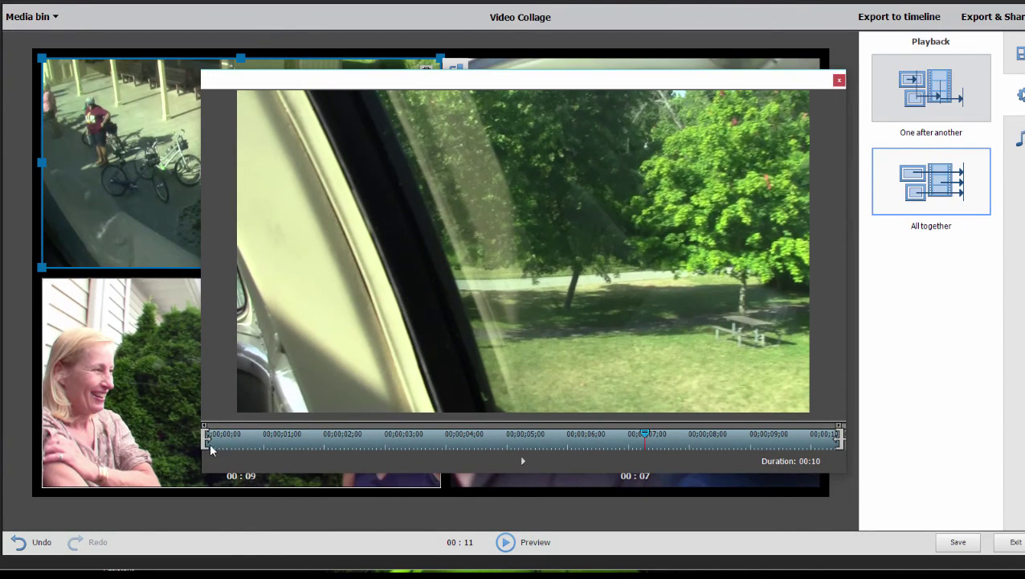
drag(203, 445, 264, 439)
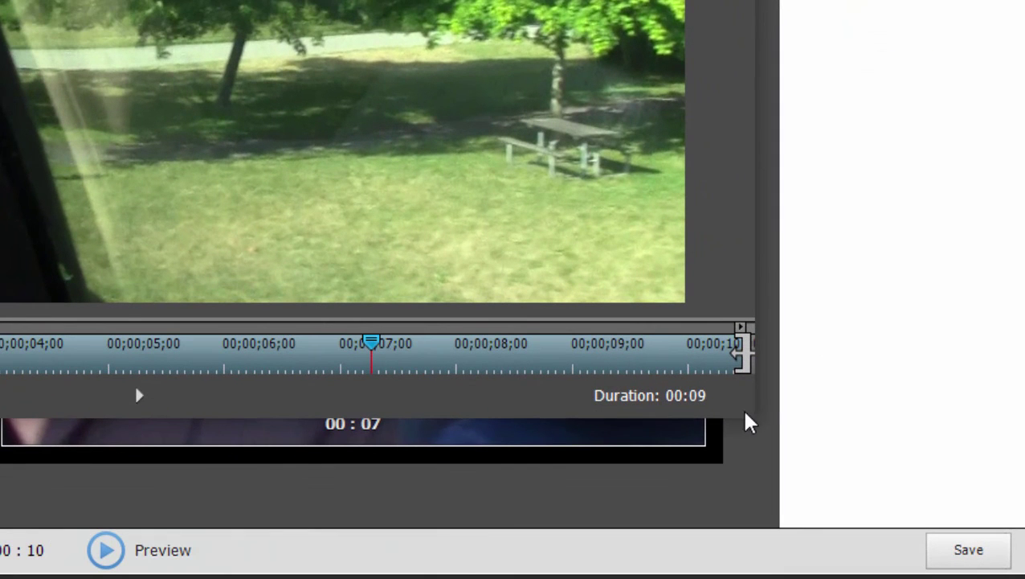
drag(742, 353, 534, 355)
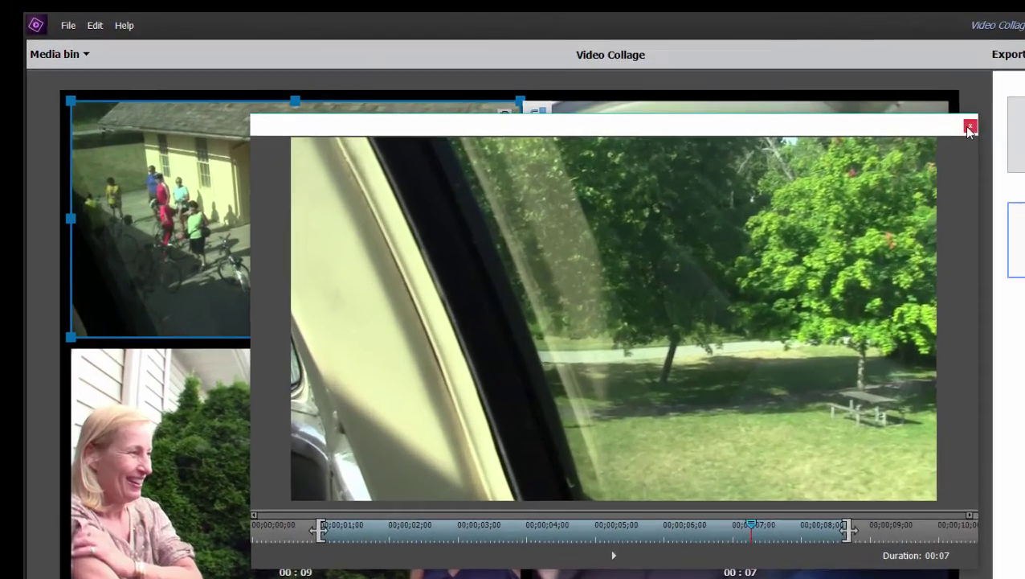
click(782, 0)
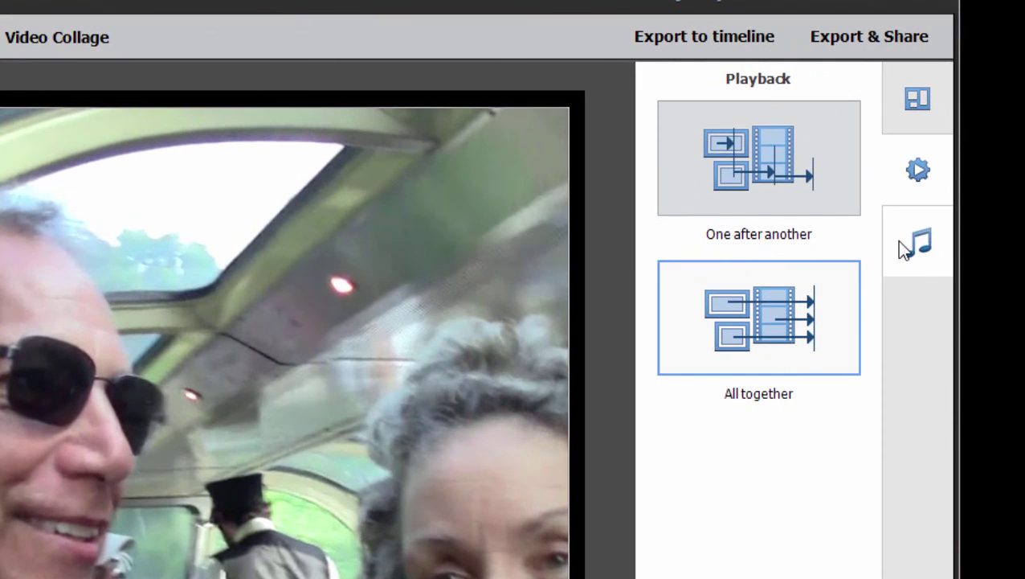
View the Music Score categories, including Ambient and Atmospheric, leaving No Background Music set
click(900, 244)
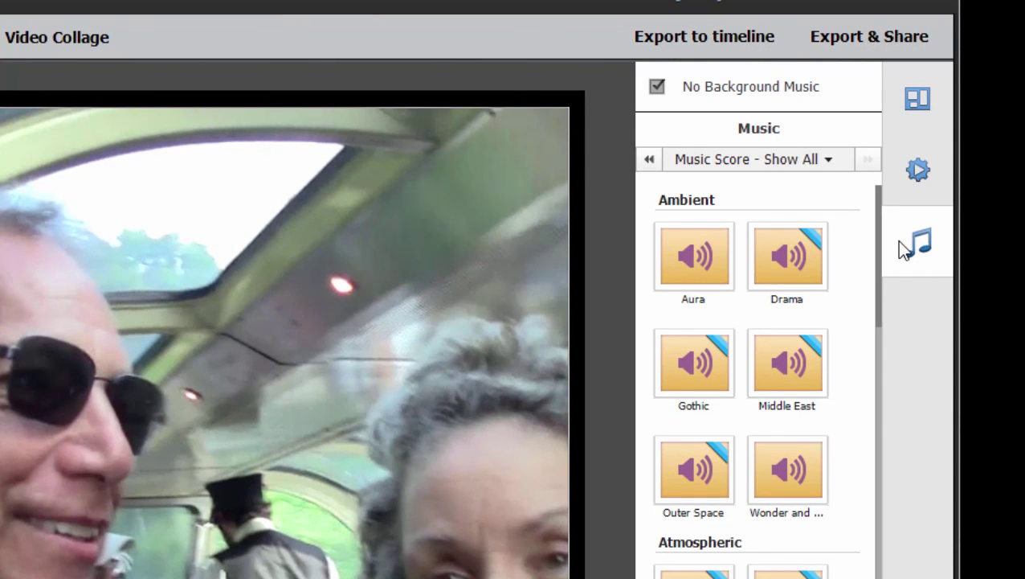
click(750, 159)
mouse_move(794, 182)
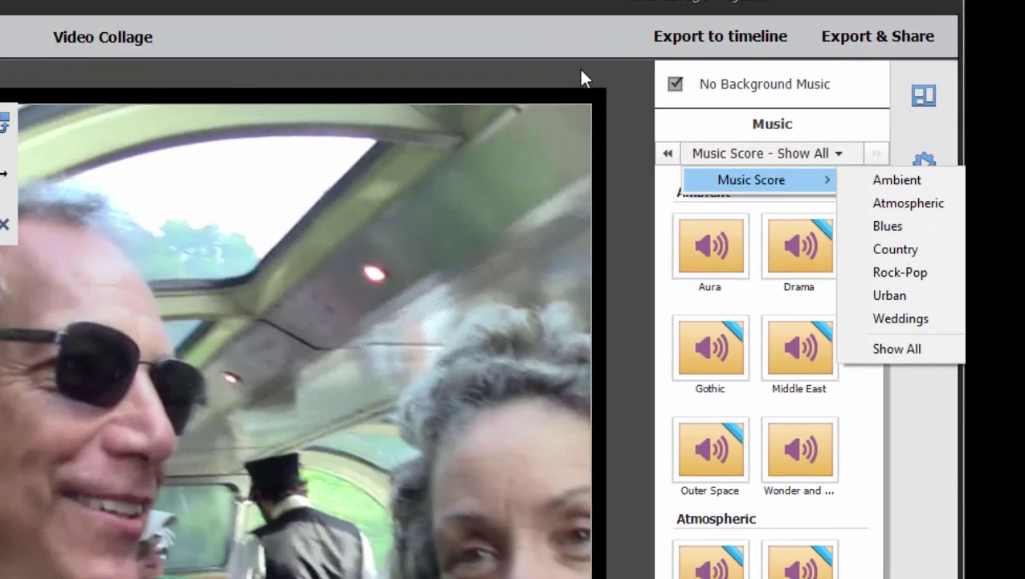
click(558, 80)
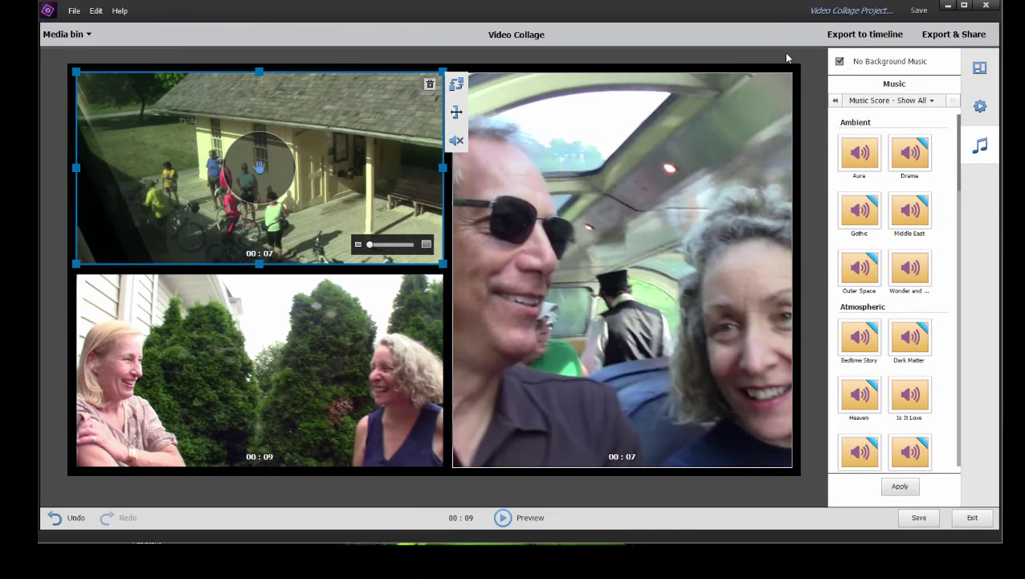